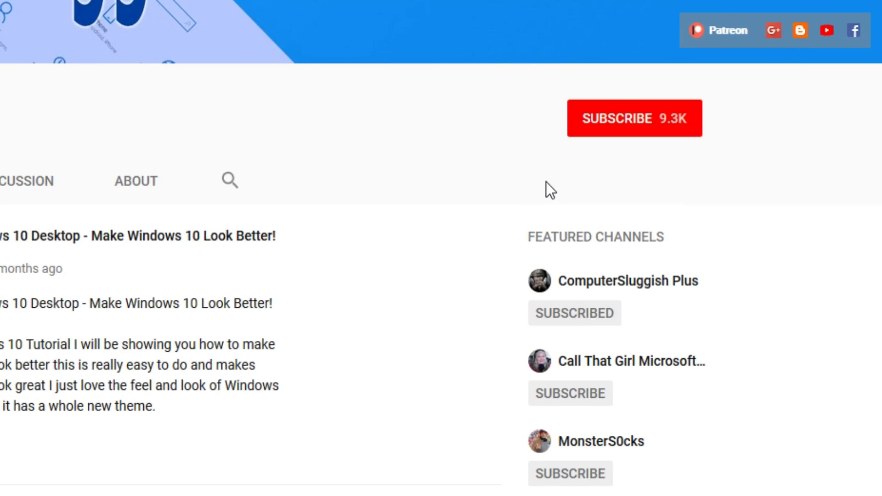
Step: Subscribe to the channel and set its bell to all notifications
click(628, 133)
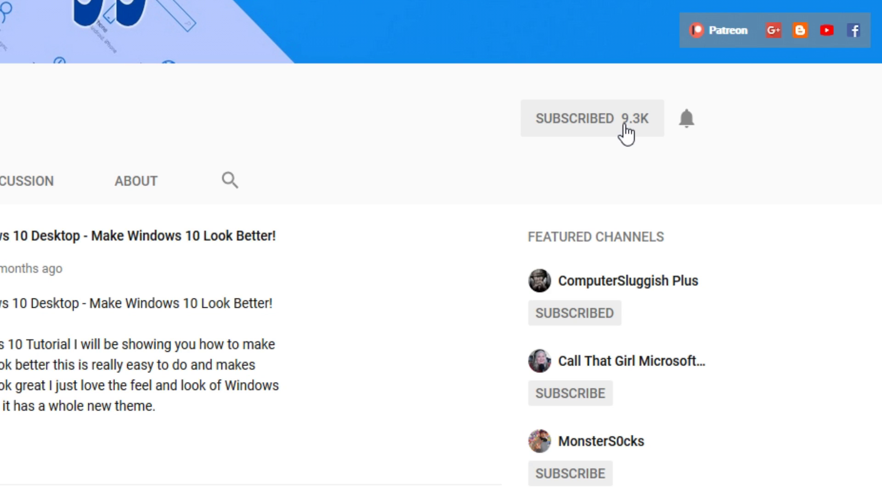
click(689, 130)
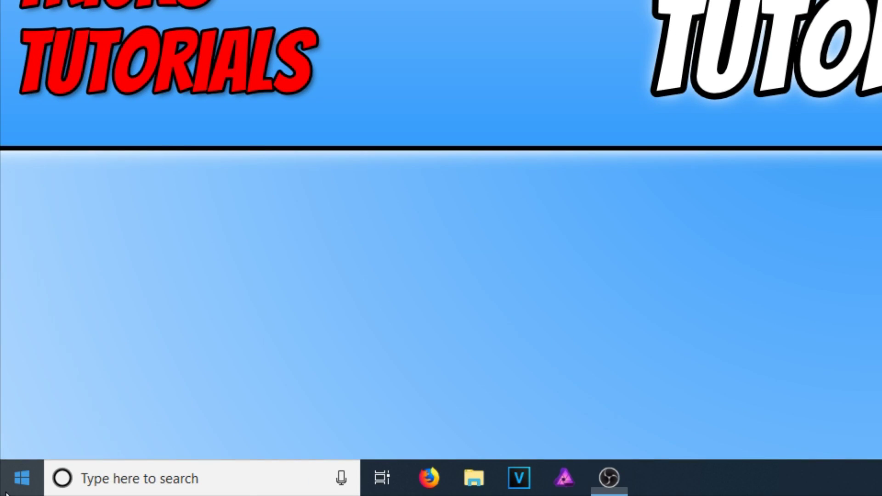
Step: Open Task Manager from the Start menu and select the first Runtime Broker process under Background processes
right_click(3, 486)
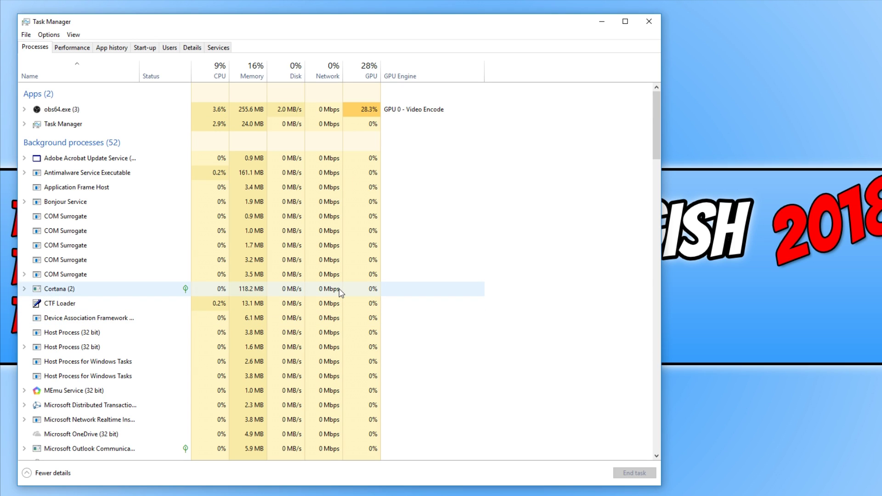
scroll(339, 298, down, 5)
scroll(338, 288, down, 2)
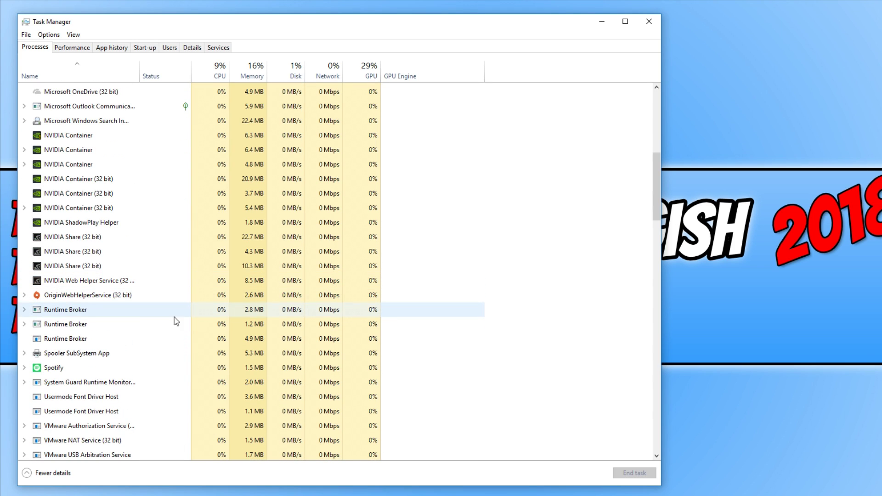
scroll(117, 314, down, 1)
click(90, 284)
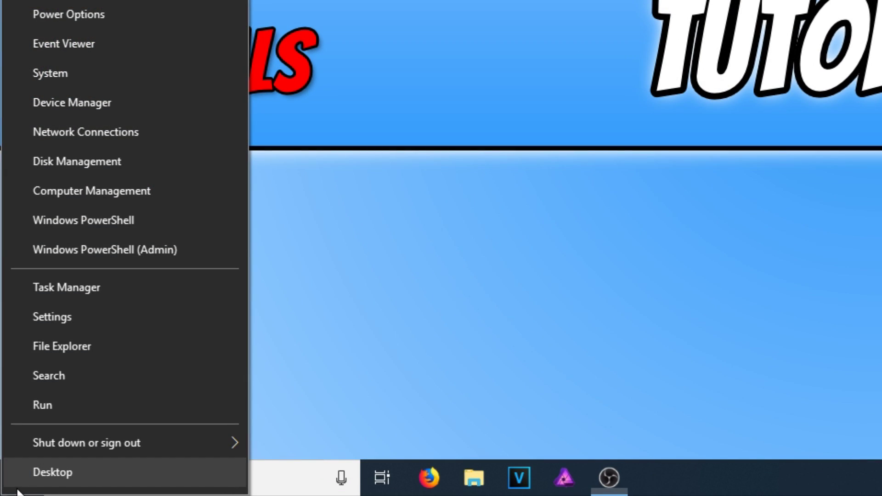
Step: Go to Settings > System > Notifications & actions and turn off 'Get tips, tricks and suggestions'
click(93, 318)
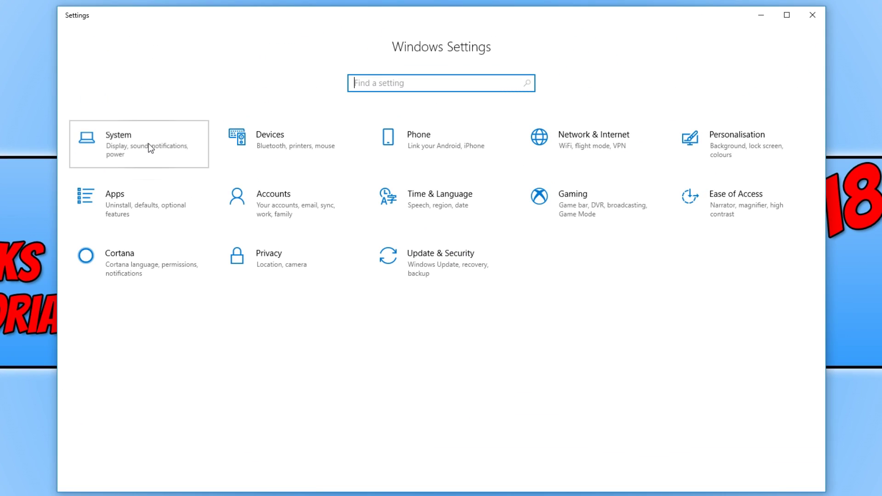
click(148, 146)
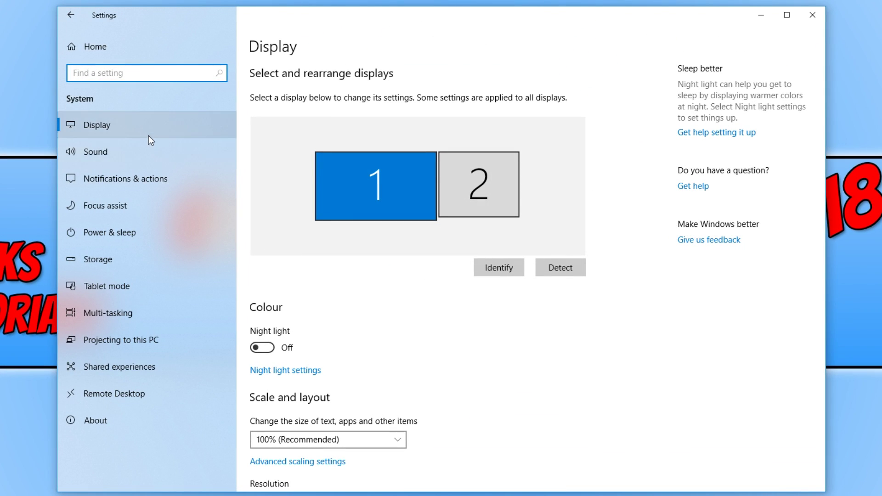
click(160, 184)
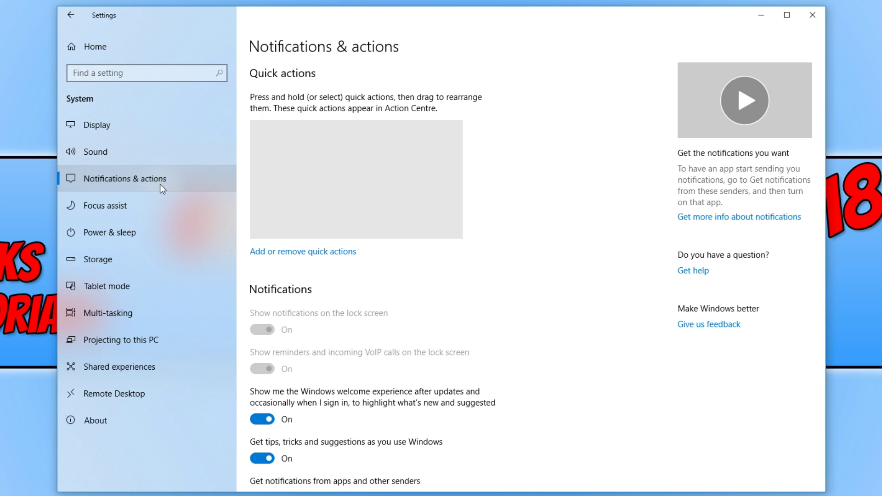
scroll(486, 353, down, 1)
scroll(487, 354, down, 3)
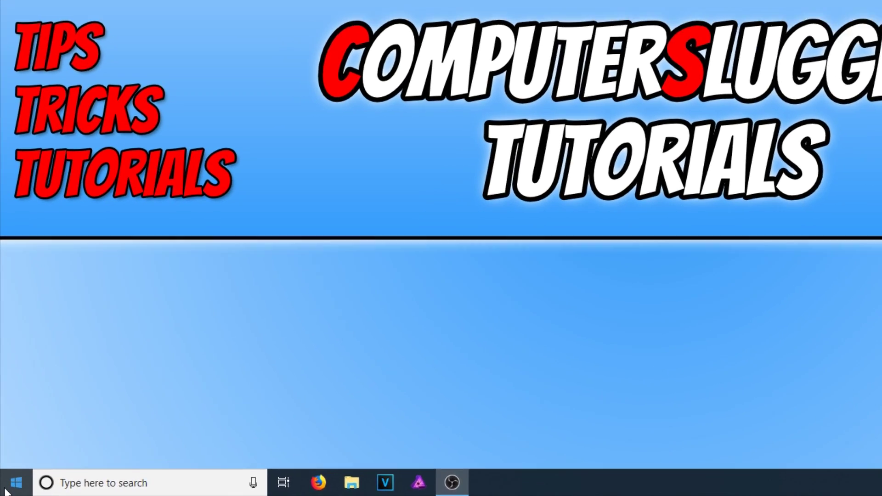
Step: Open the Background apps page under Settings > Privacy
right_click(8, 489)
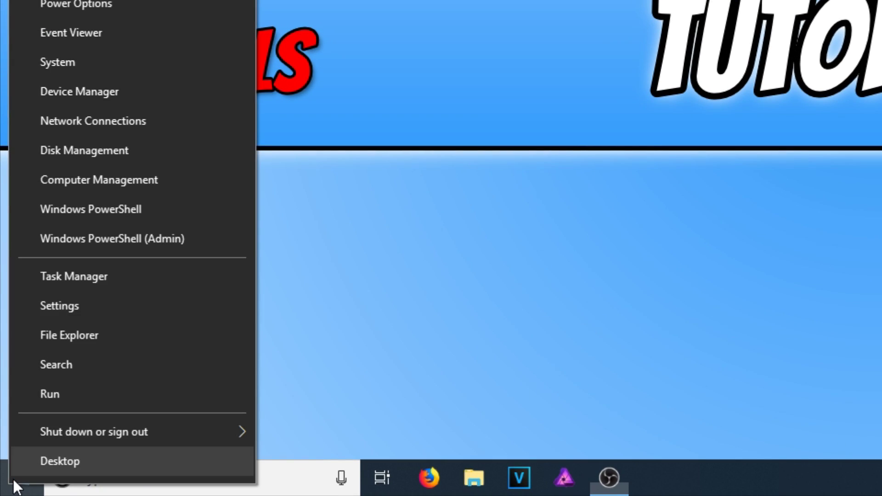
click(112, 306)
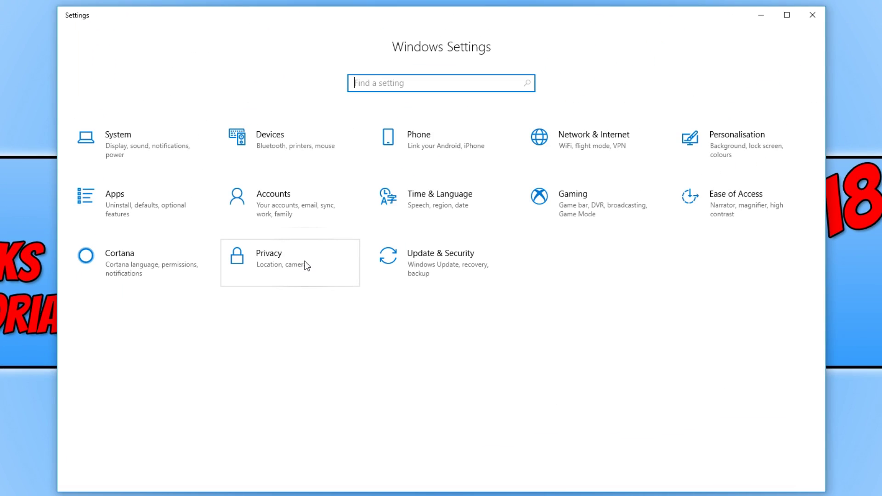
click(540, 71)
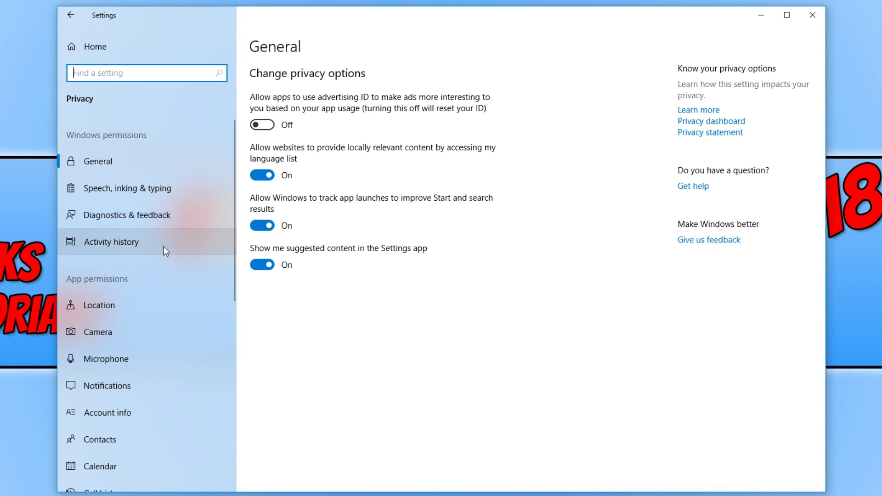
scroll(163, 248, down, 3)
scroll(165, 256, down, 3)
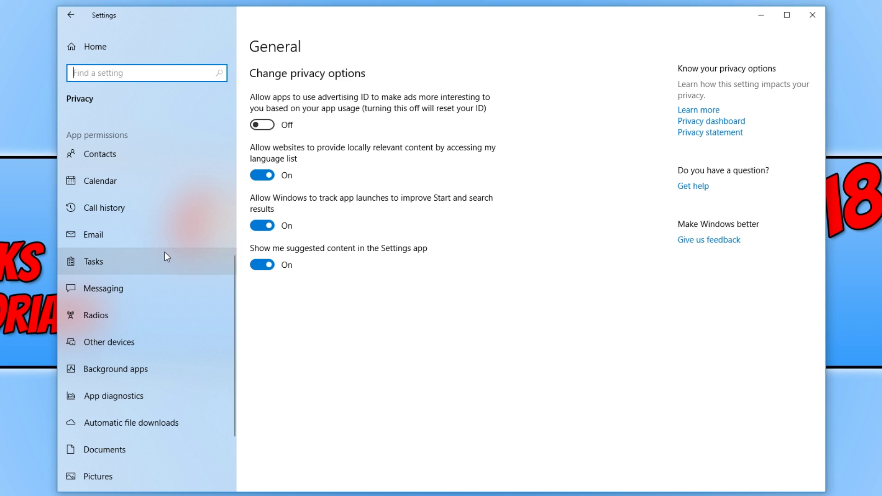
click(163, 368)
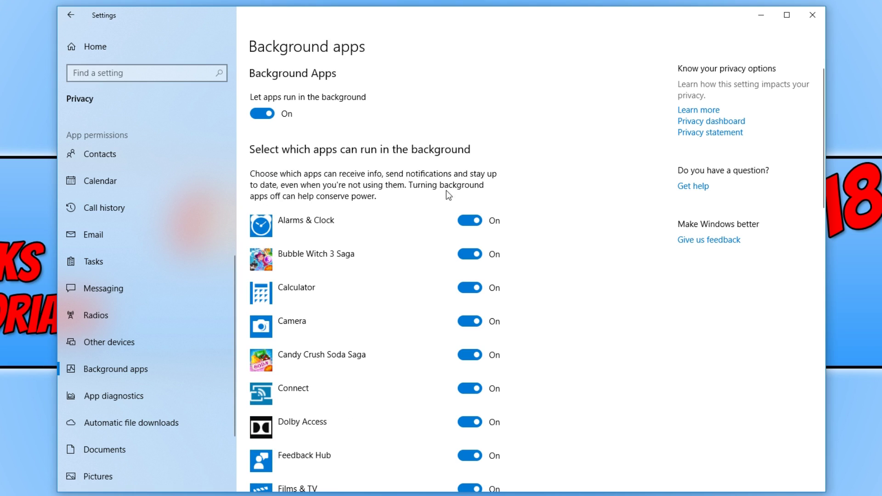
Step: Switch 'Let apps run in the background' to Off
scroll(452, 221, down, 2)
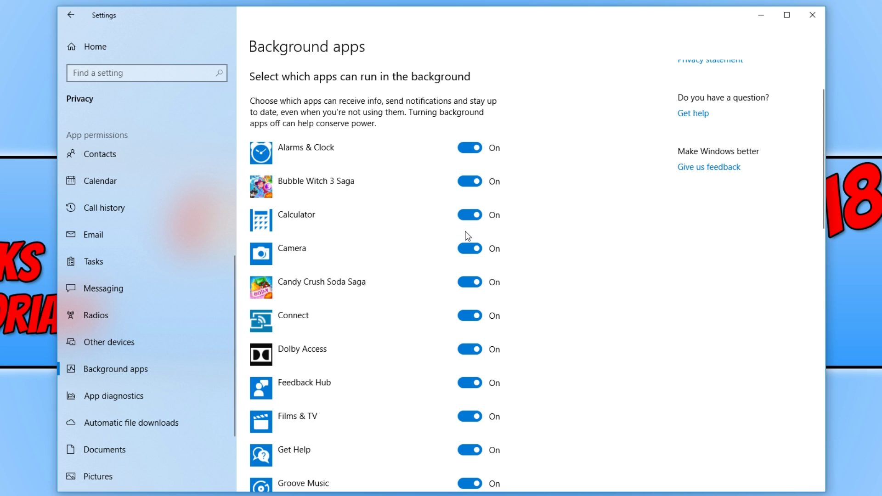
scroll(467, 237, down, 20)
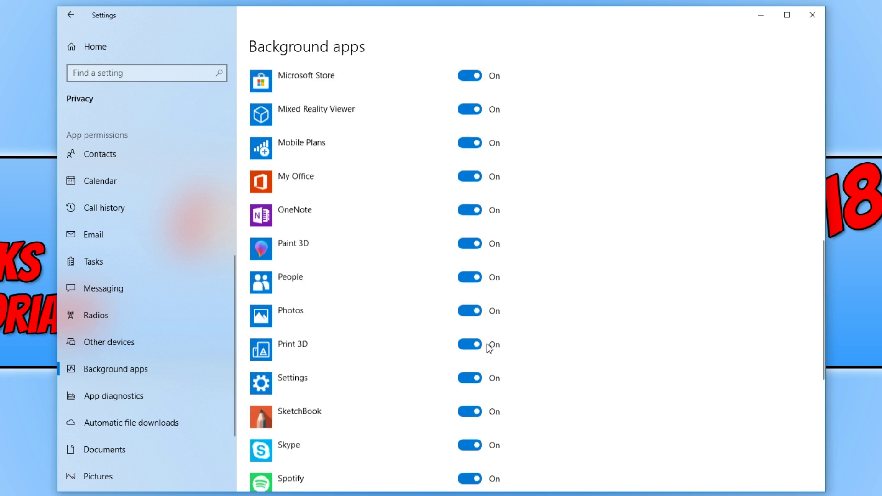
scroll(480, 339, up, 20)
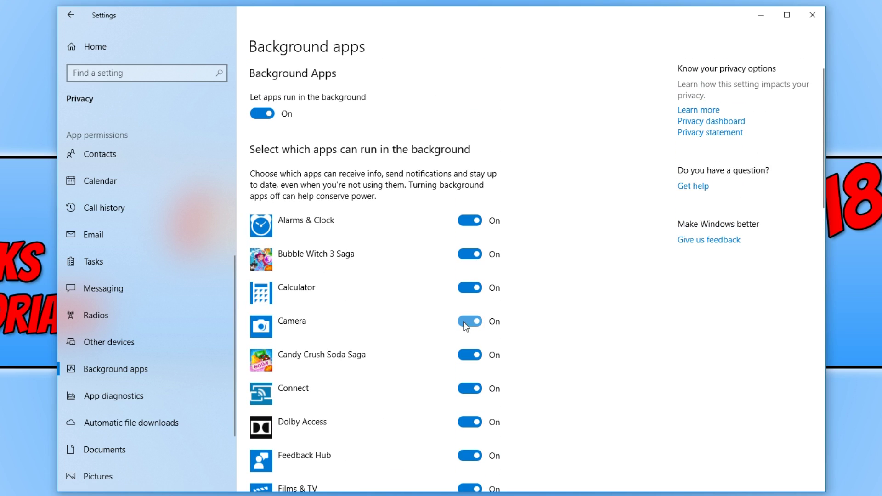
click(267, 112)
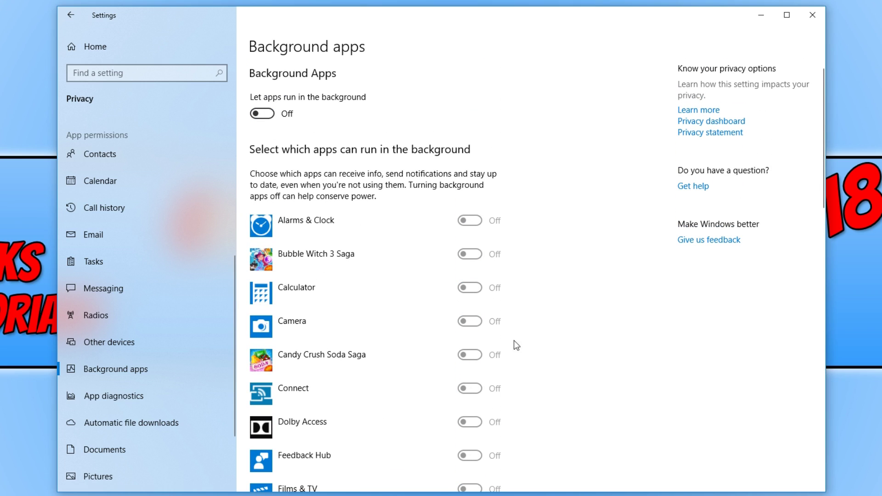
scroll(507, 246, down, 6)
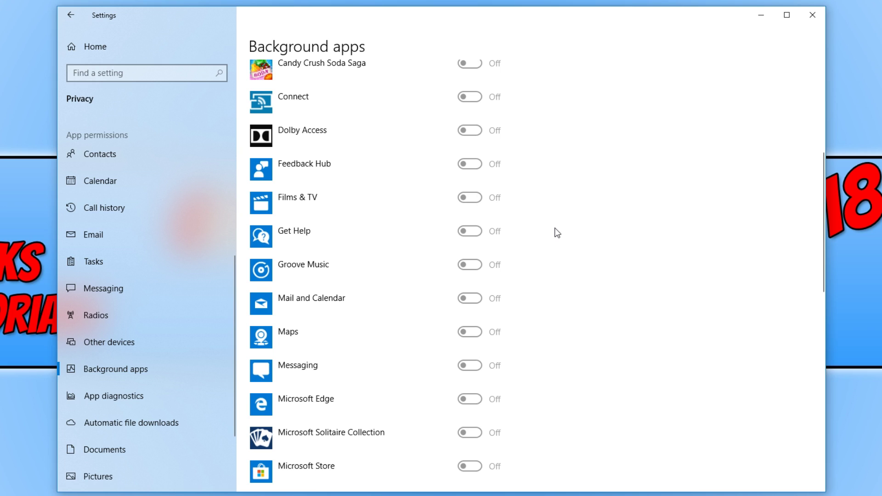
Step: Close Settings and launch Registry Editor by searching 'regedit'
click(811, 16)
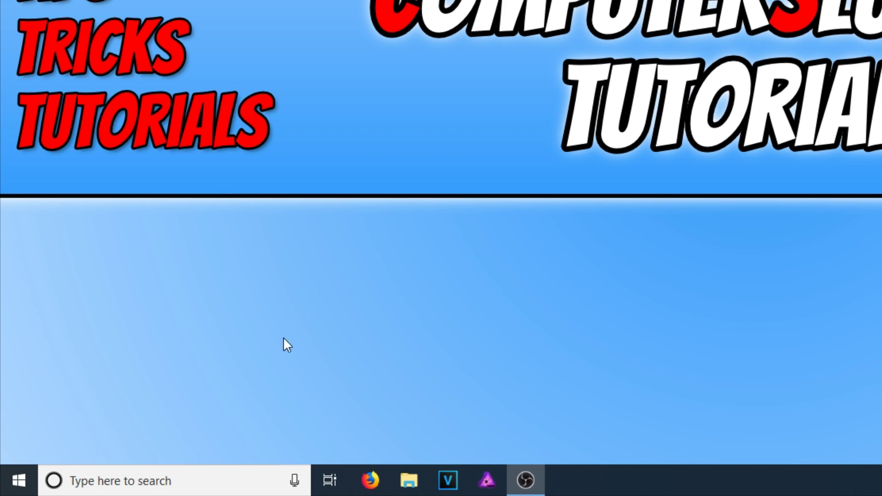
click(164, 481)
text(regedit)
key(Return)
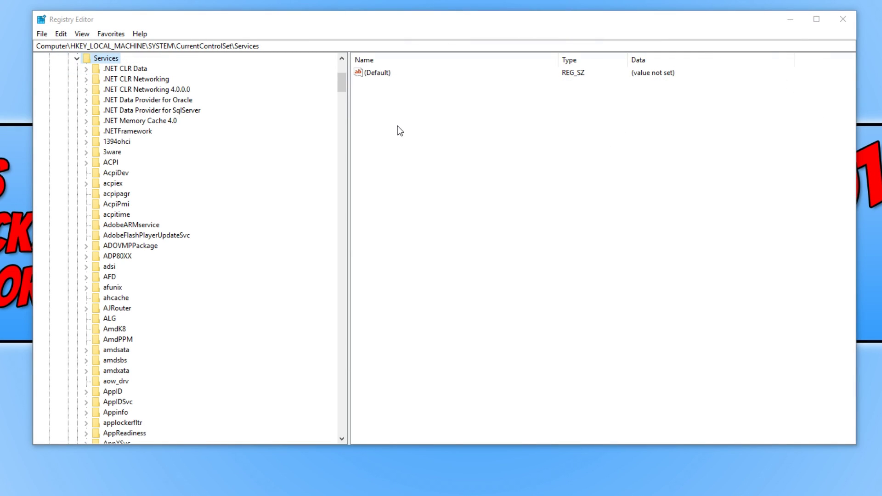
click(355, 21)
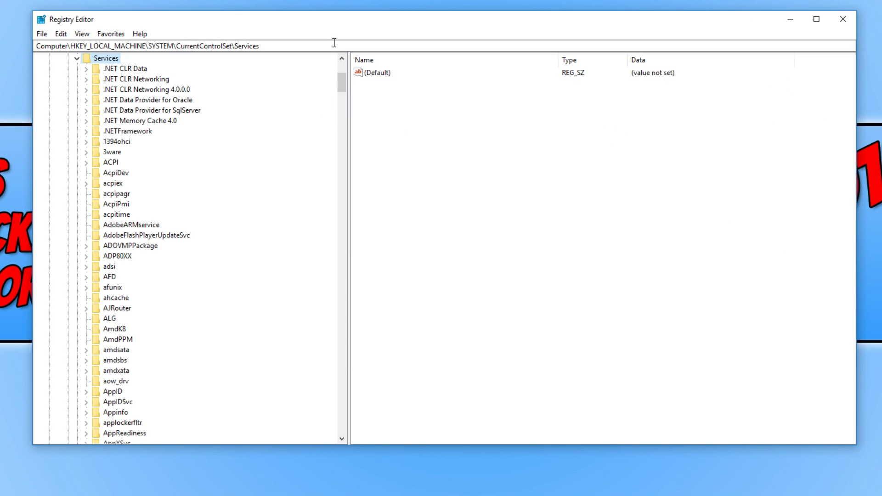
Step: Paste HKEY_LOCAL_MACHINE\SYSTEM\CurrentControlSet\Services into the address bar and select TimeBrokerSvc
click(306, 46)
drag(306, 46, 32, 46)
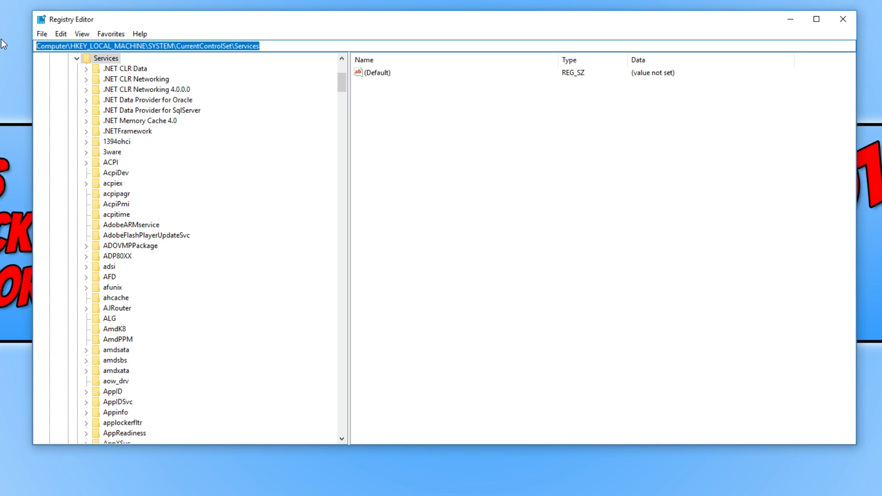
text(HKEY_Local_MACHINE\SYSTEM\CurrentControlSet\Services)
key(Return)
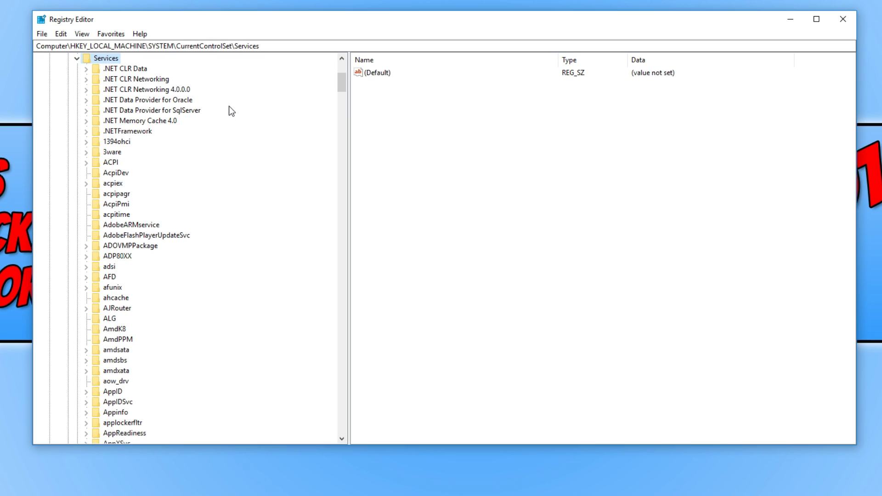
scroll(235, 265, down, 10)
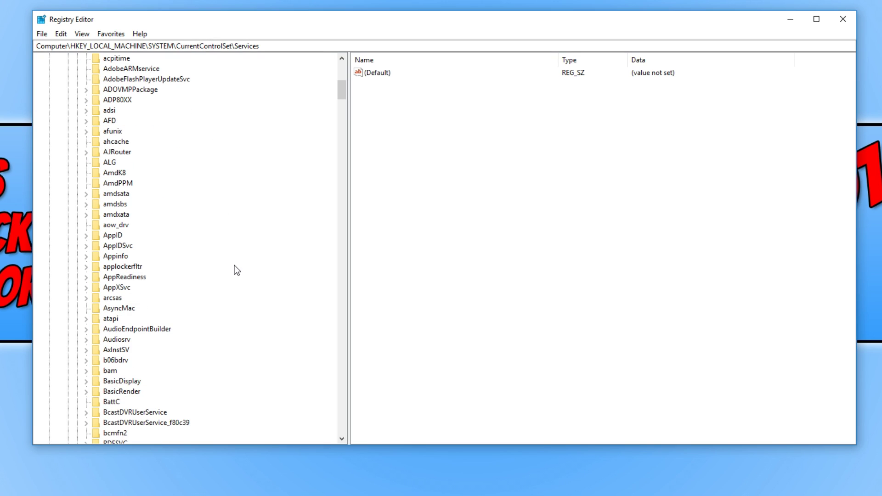
scroll(235, 265, down, 1)
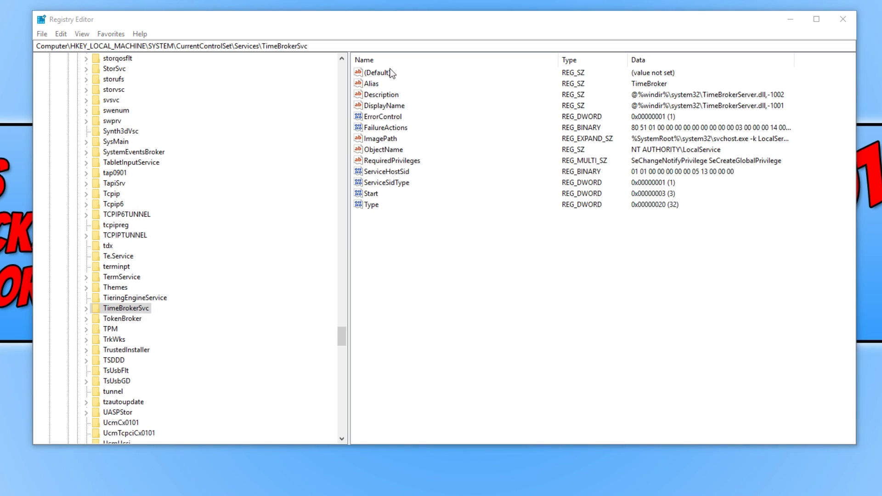
click(360, 25)
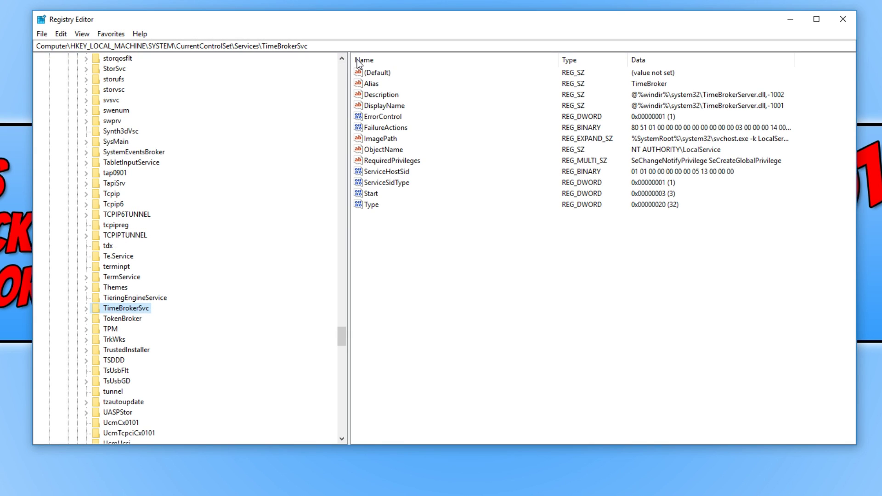
Step: Change TimeBrokerSvc's Start value data from 3 to 4
right_click(377, 197)
click(408, 202)
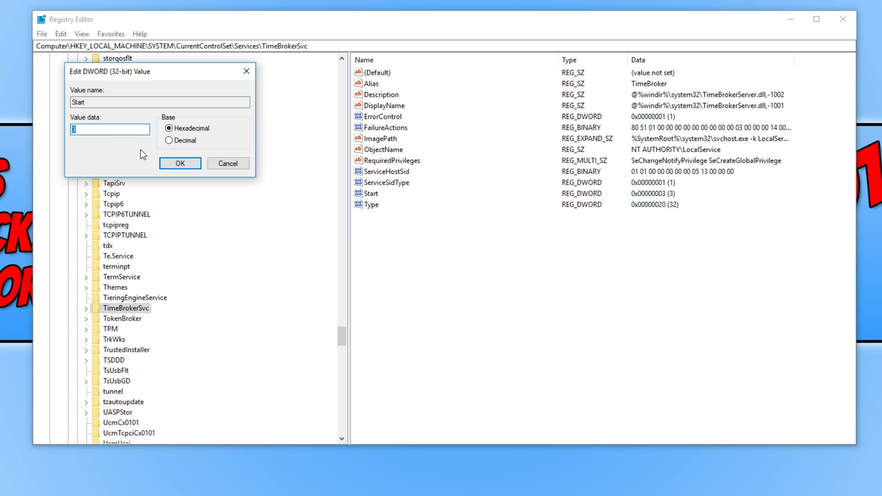
text(4)
click(179, 163)
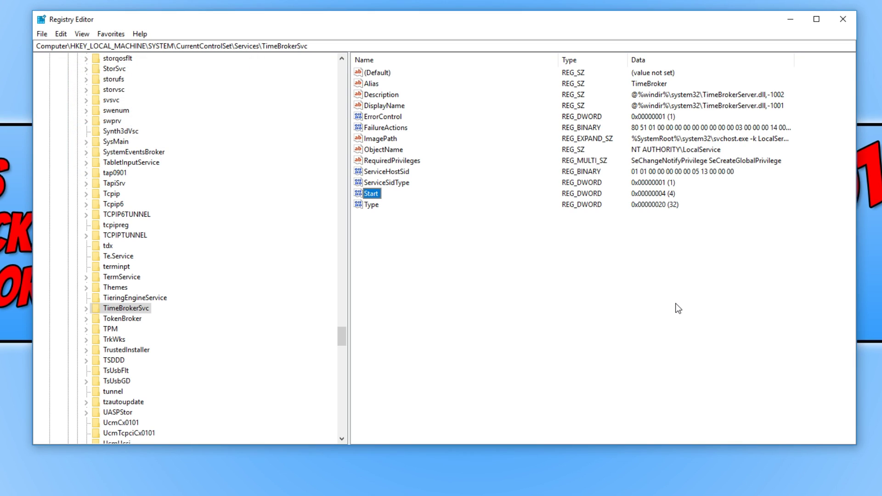